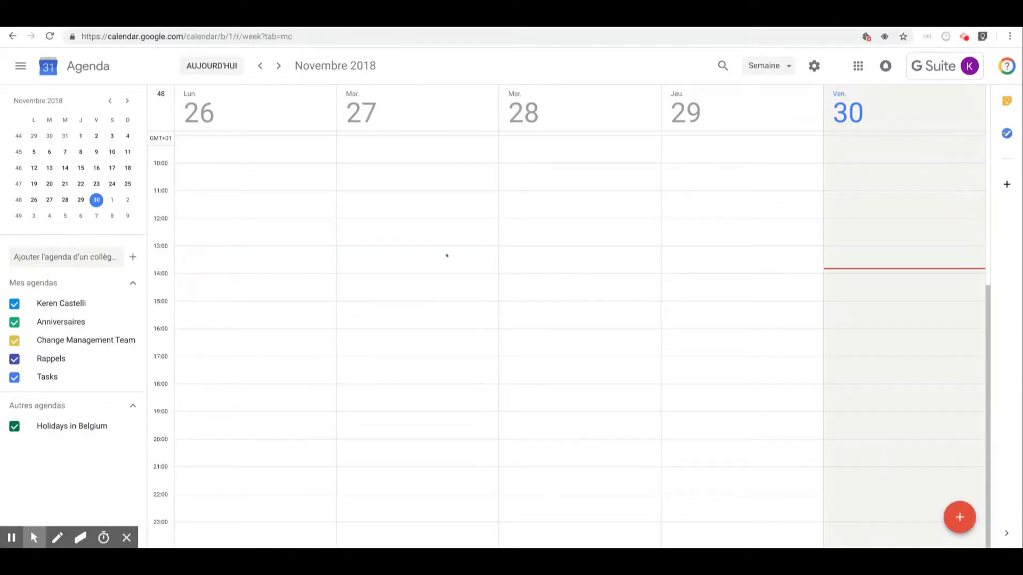
Create an event on Wednesday 28 November from 12:30 to 14:15, open its full options, and title it Test.
drag(511, 247, 504, 275)
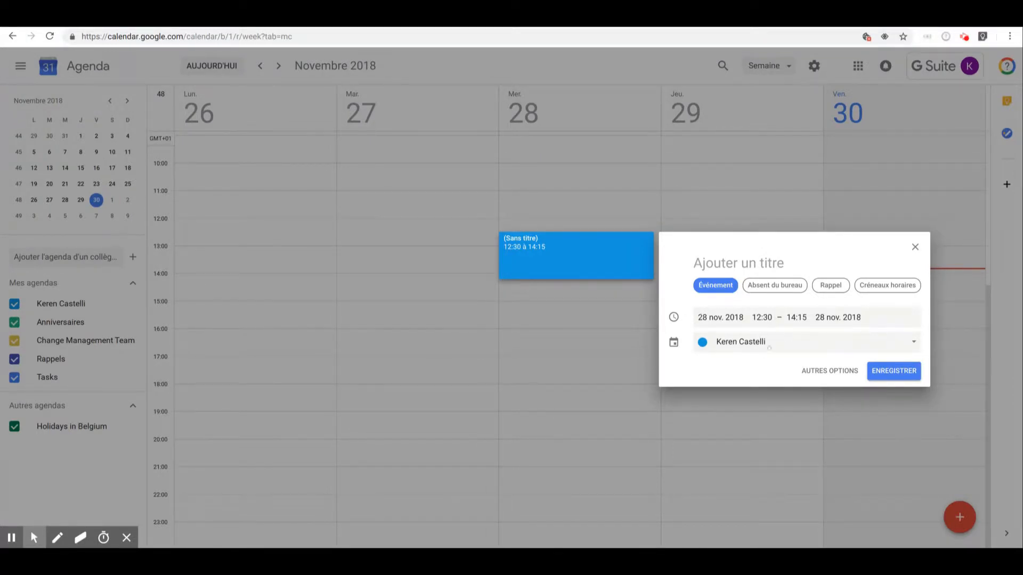
click(736, 343)
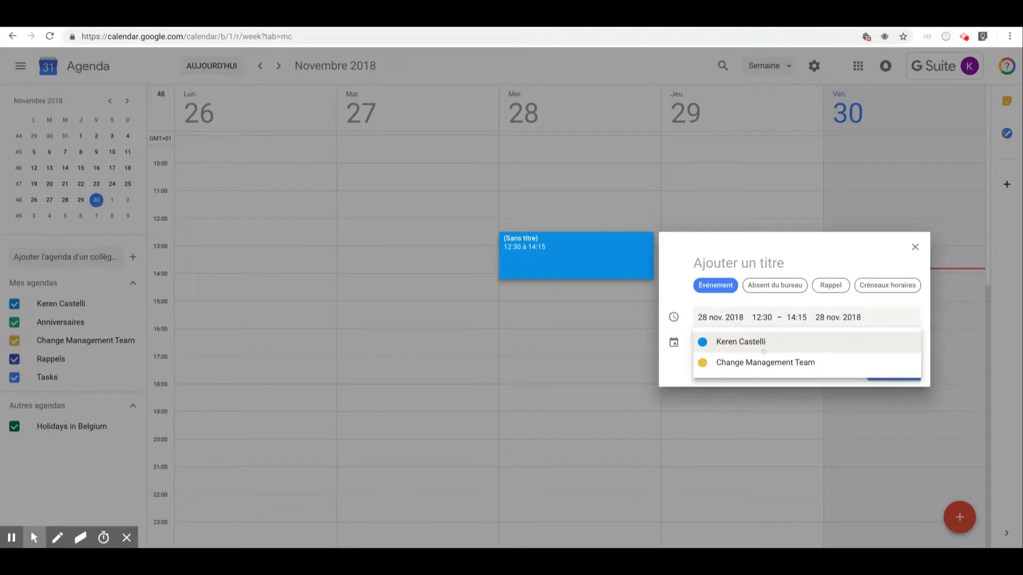
click(768, 344)
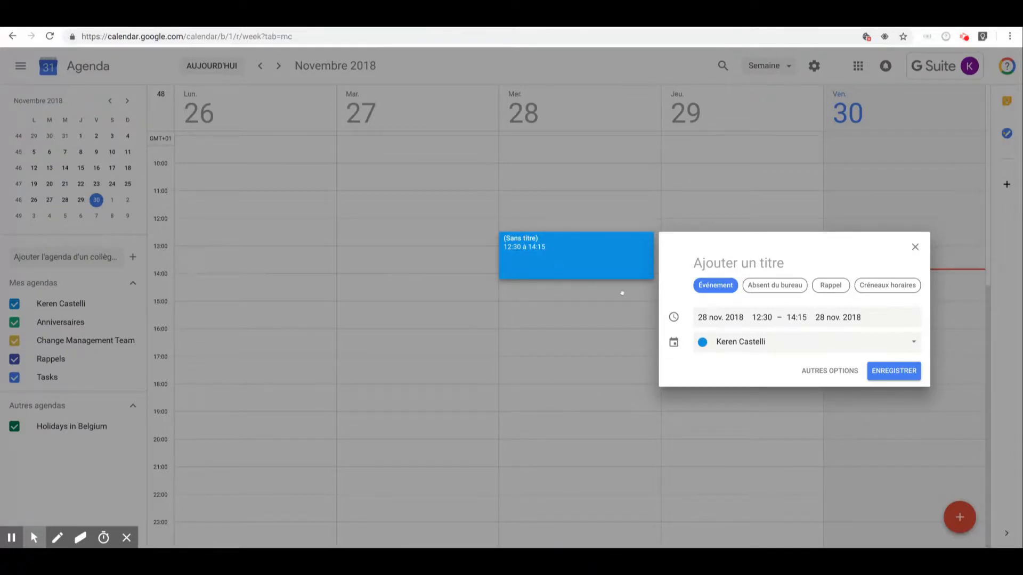
click(820, 370)
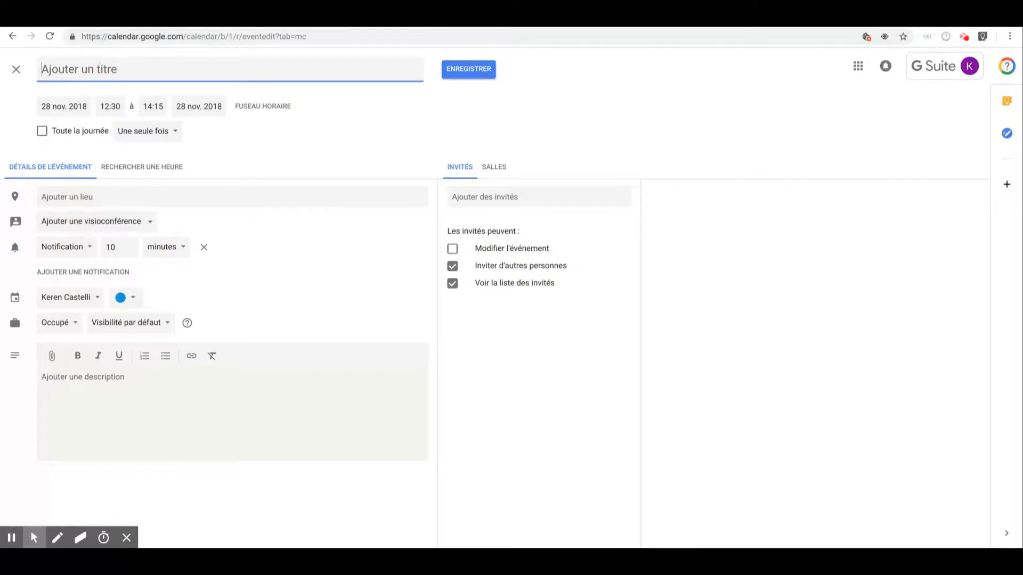
text(Test)
Keep the recurrence at Une seule fois and try the all-day setting, restoring the timed event.
click(148, 130)
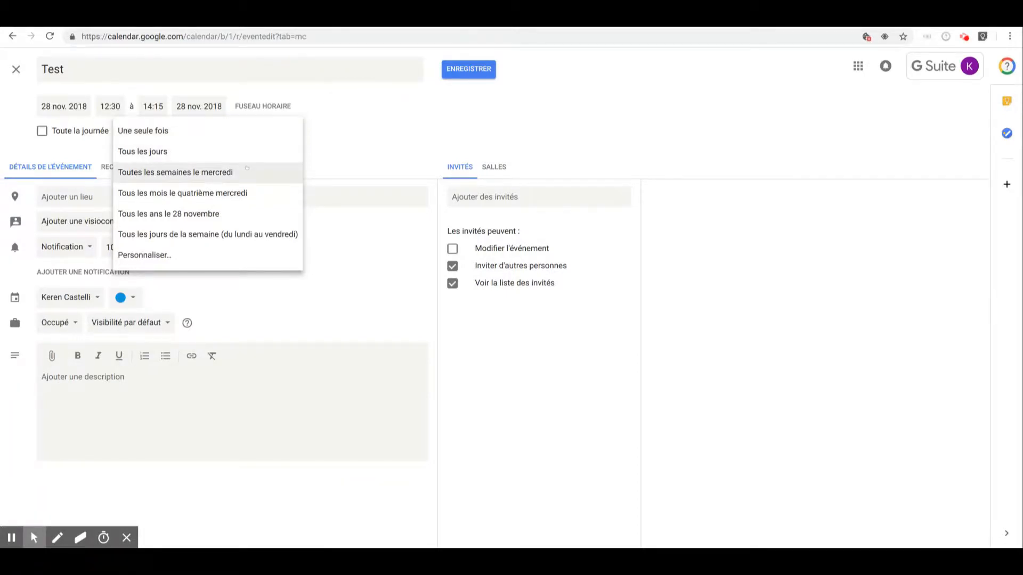
click(176, 130)
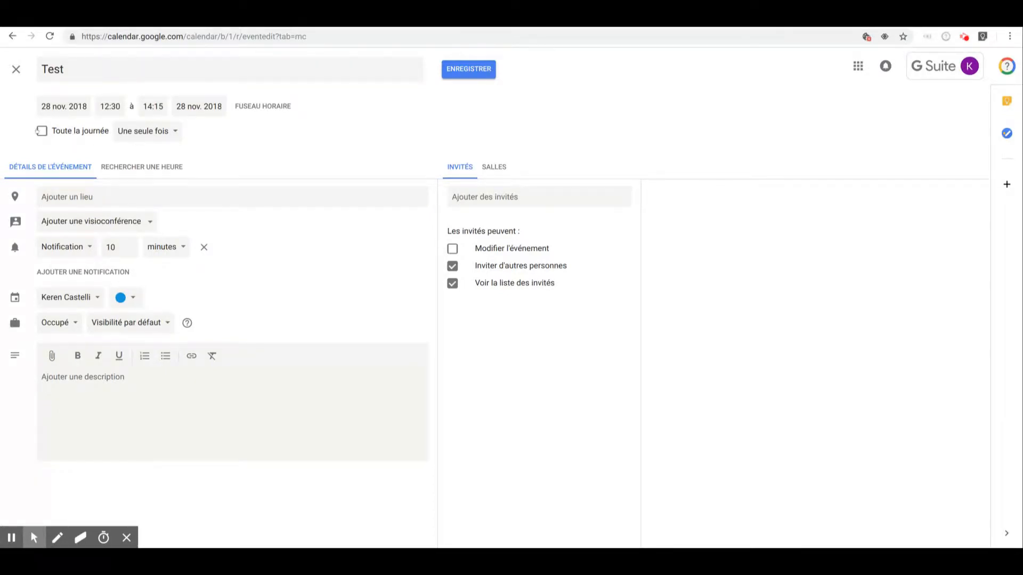
click(42, 131)
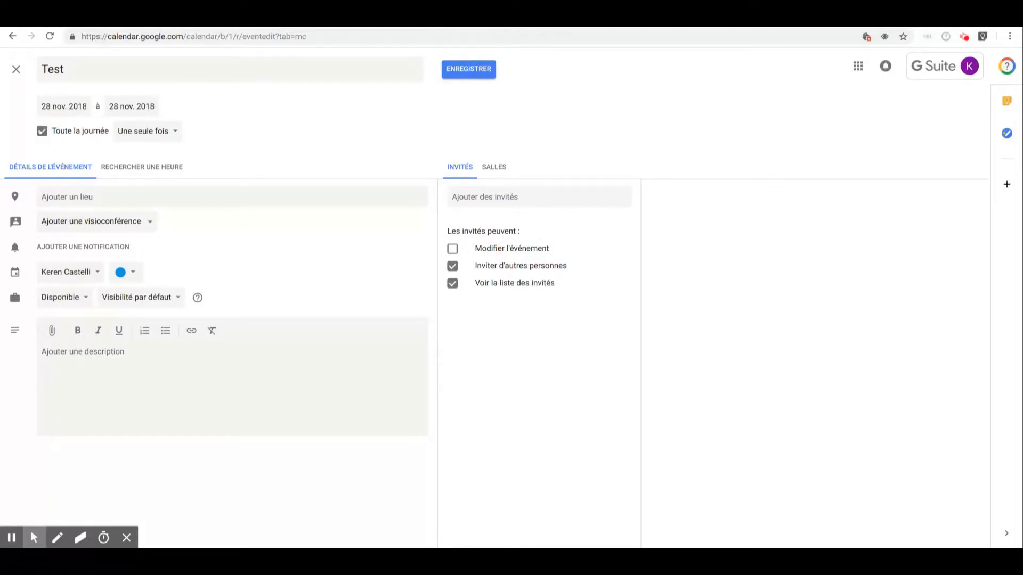
click(41, 131)
click(42, 130)
click(42, 131)
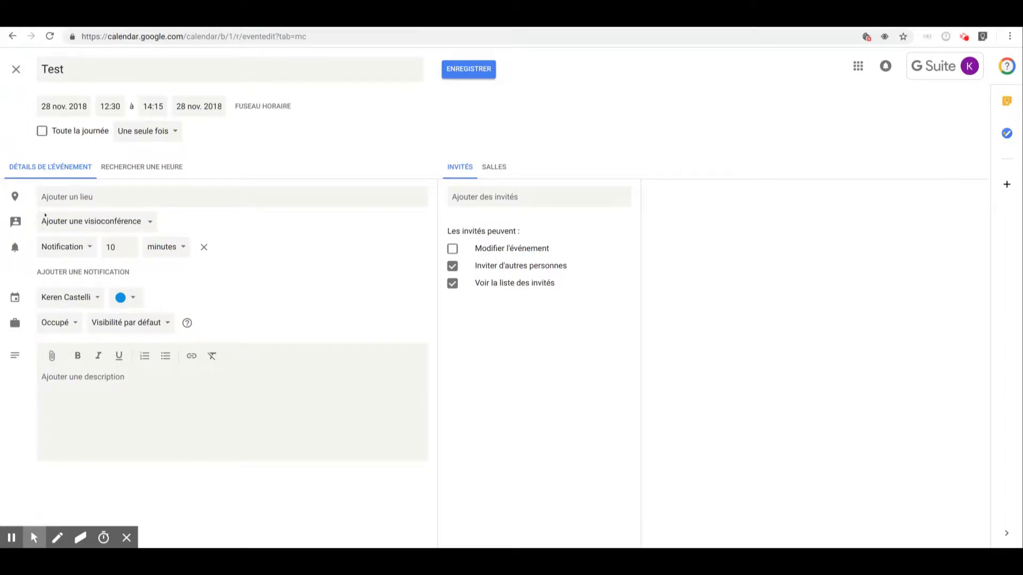
Set the location to the Belgian Fourcast - Google Cloud Partner suggestion and add a Hangouts Meet video conference.
click(69, 197)
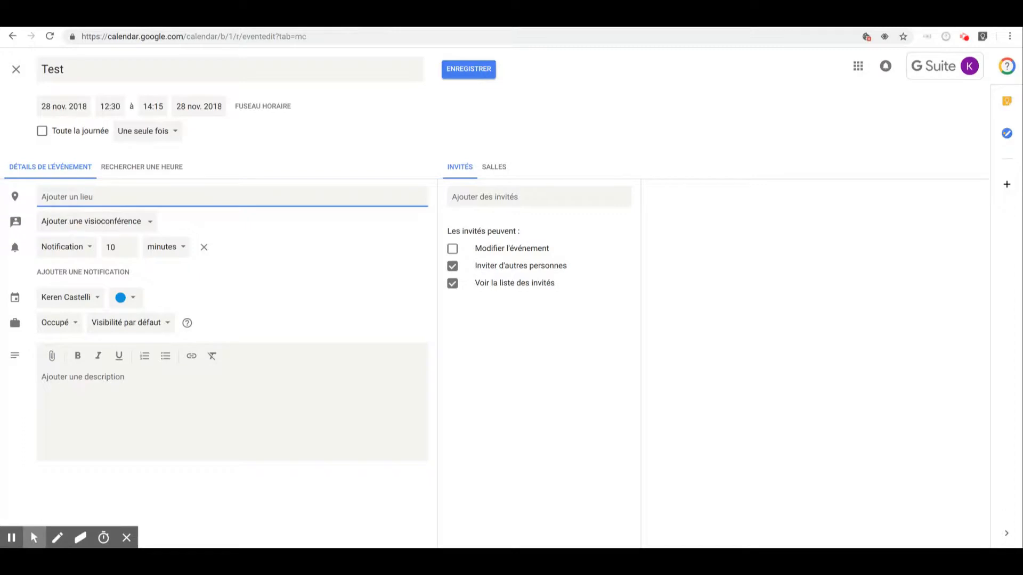
text(fourcast)
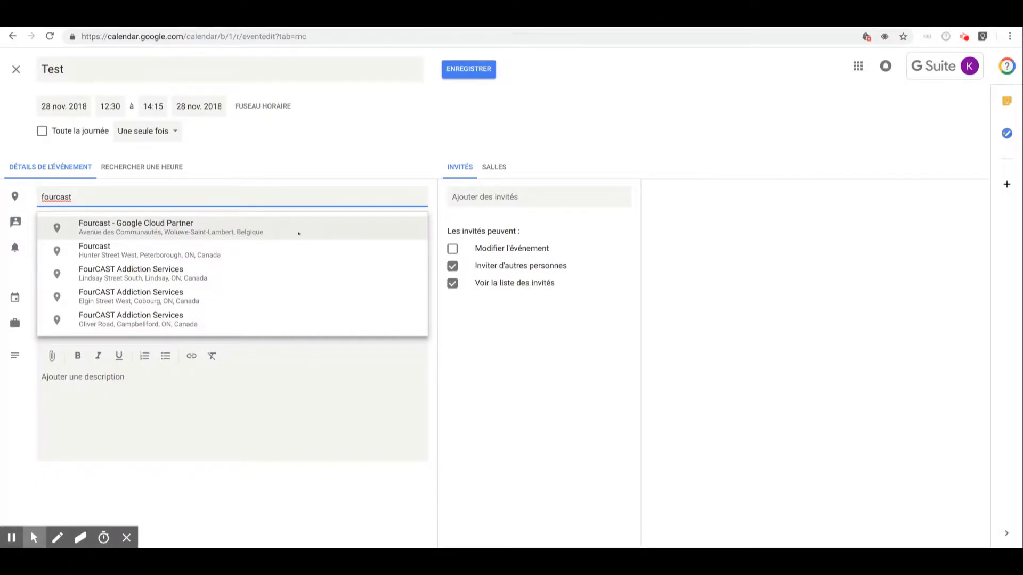
click(222, 233)
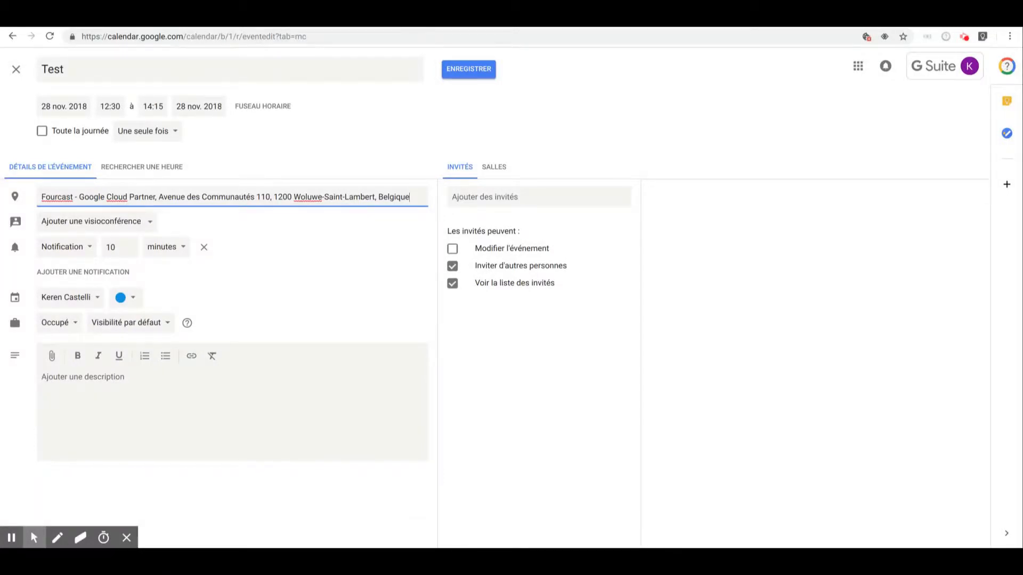
click(115, 221)
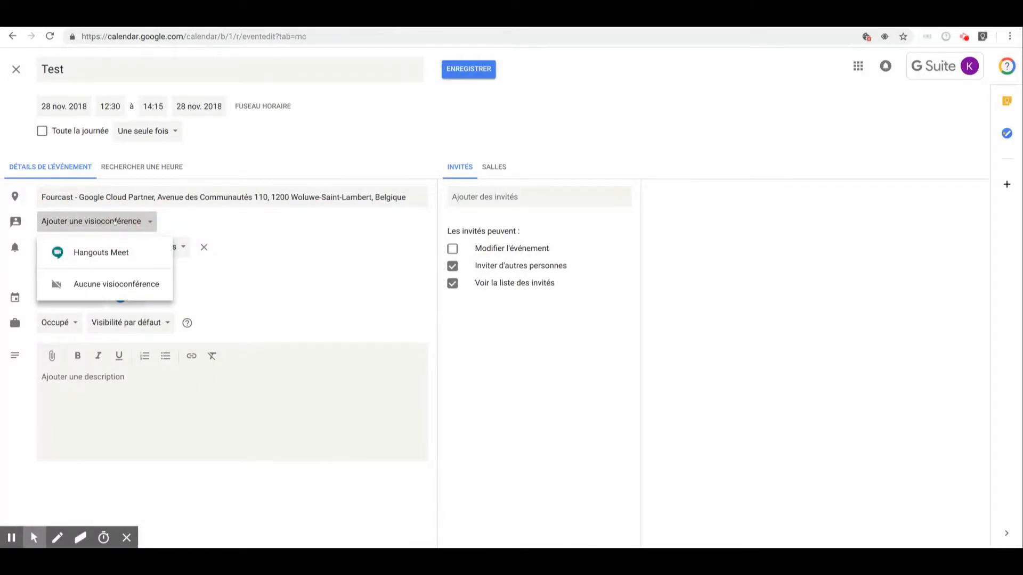
click(101, 252)
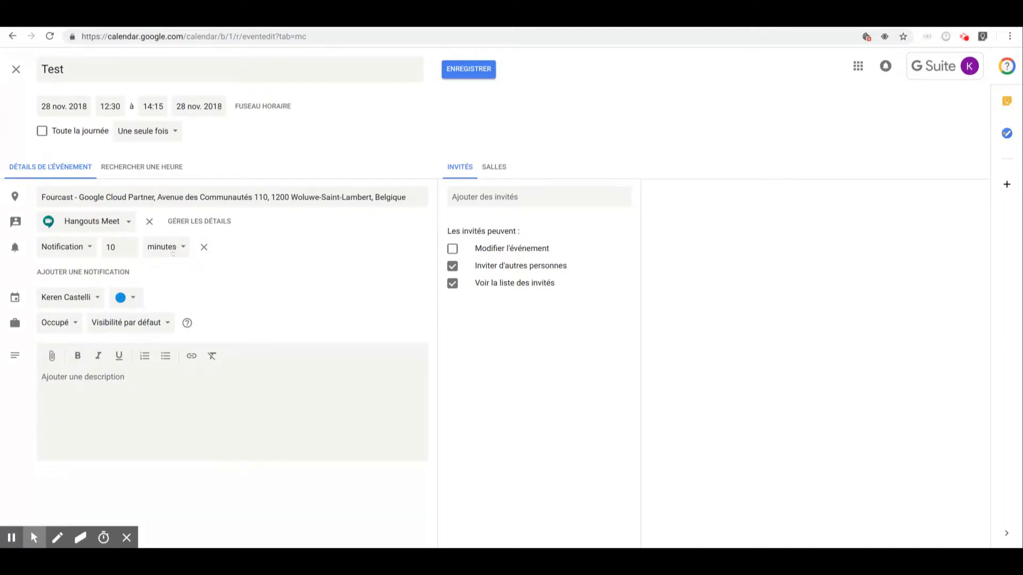
Keep the personal calendar selected and try the Disponible status, returning the event to Occupé.
click(92, 298)
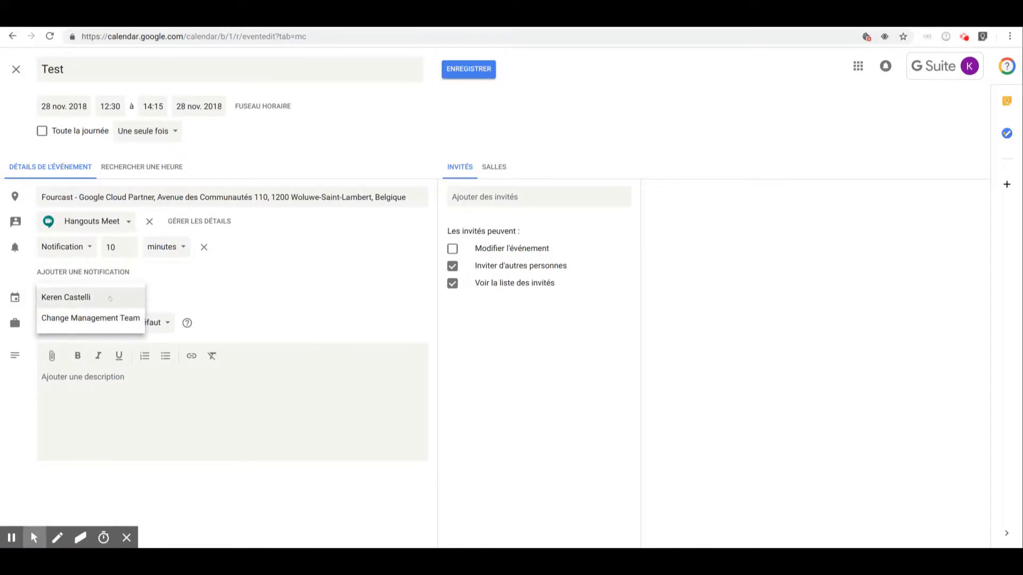
click(80, 297)
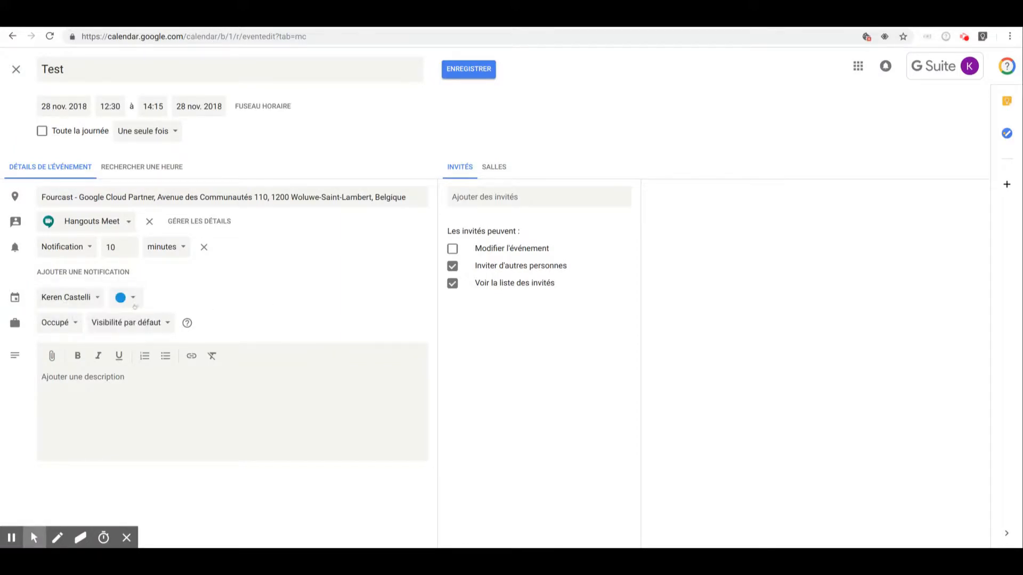
click(61, 322)
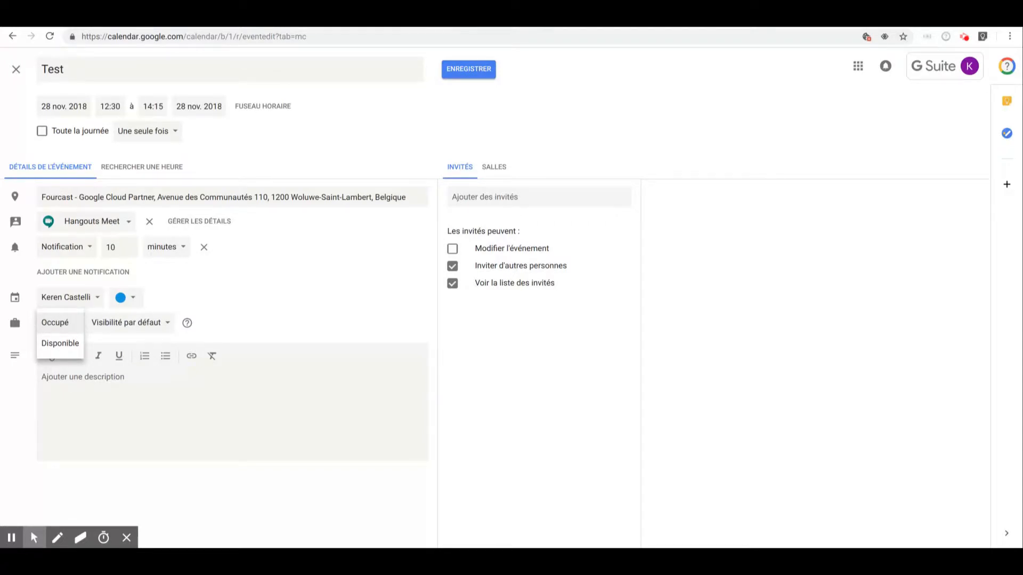
click(55, 323)
click(187, 323)
click(326, 294)
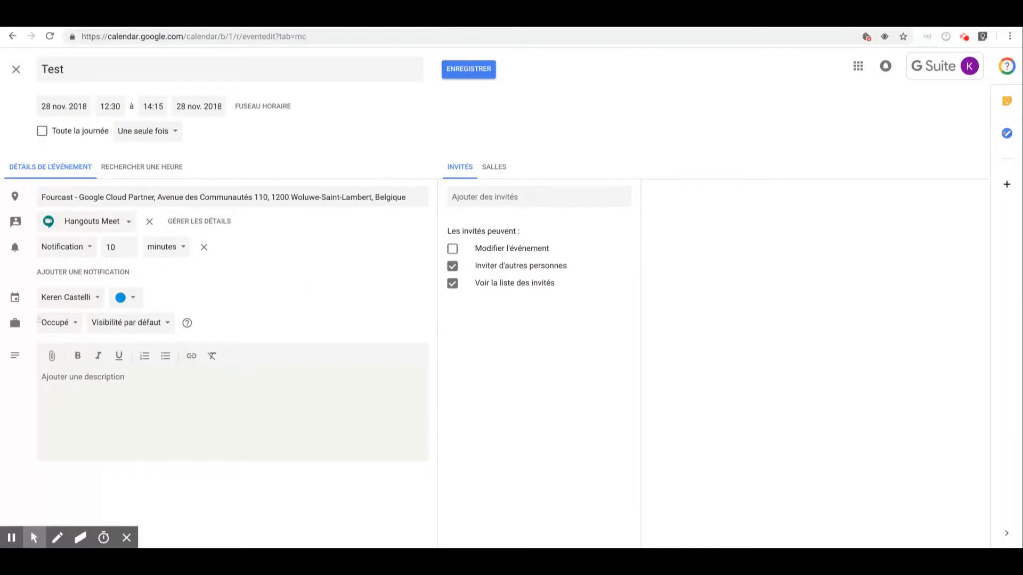
click(40, 322)
click(51, 342)
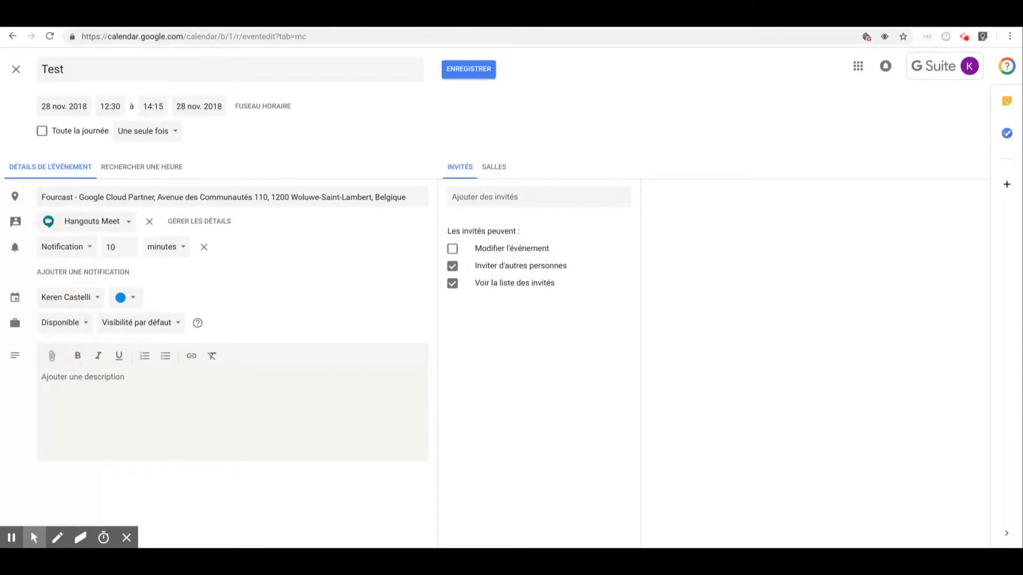
click(59, 329)
click(55, 299)
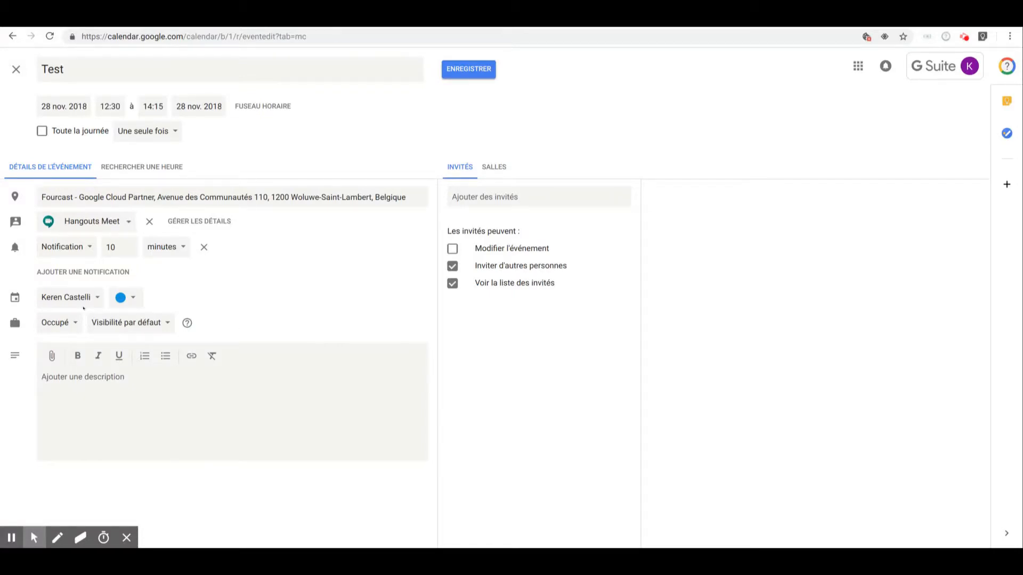
Set the event's visibility to Privé.
click(147, 327)
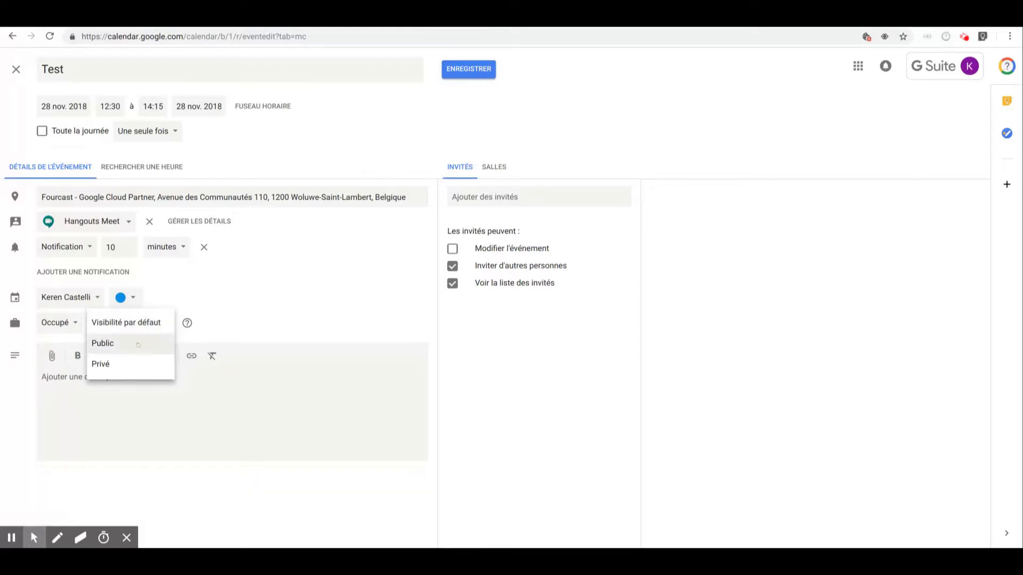
click(116, 364)
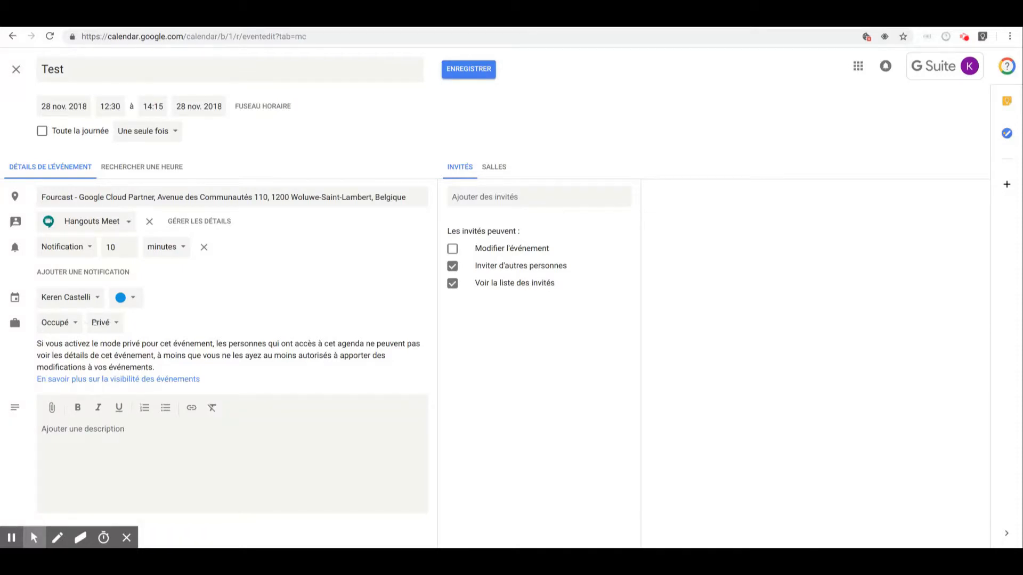
click(78, 438)
click(107, 451)
click(187, 479)
click(96, 437)
Invite two colleagues to the event from the suggested contacts.
click(480, 198)
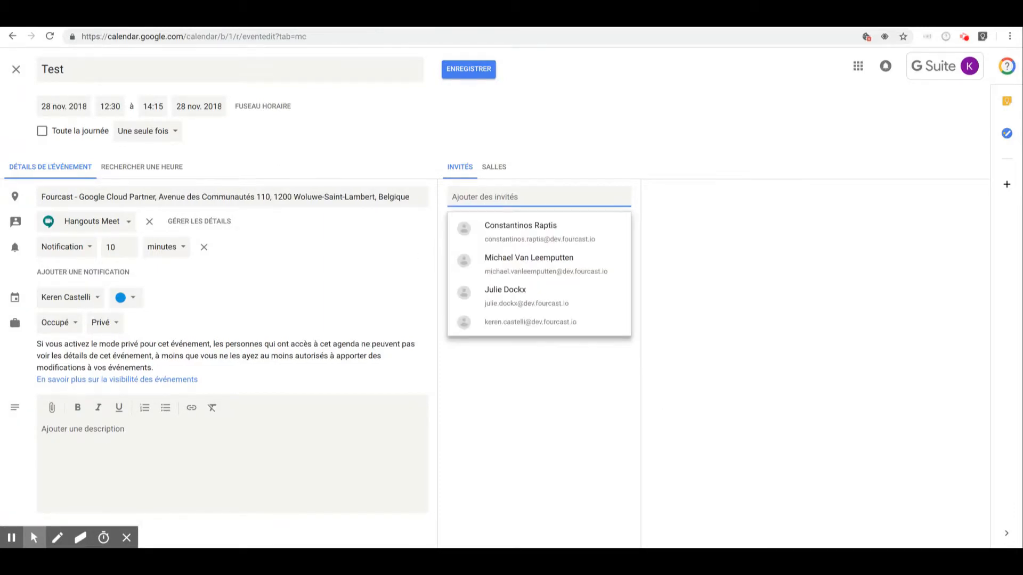
click(502, 226)
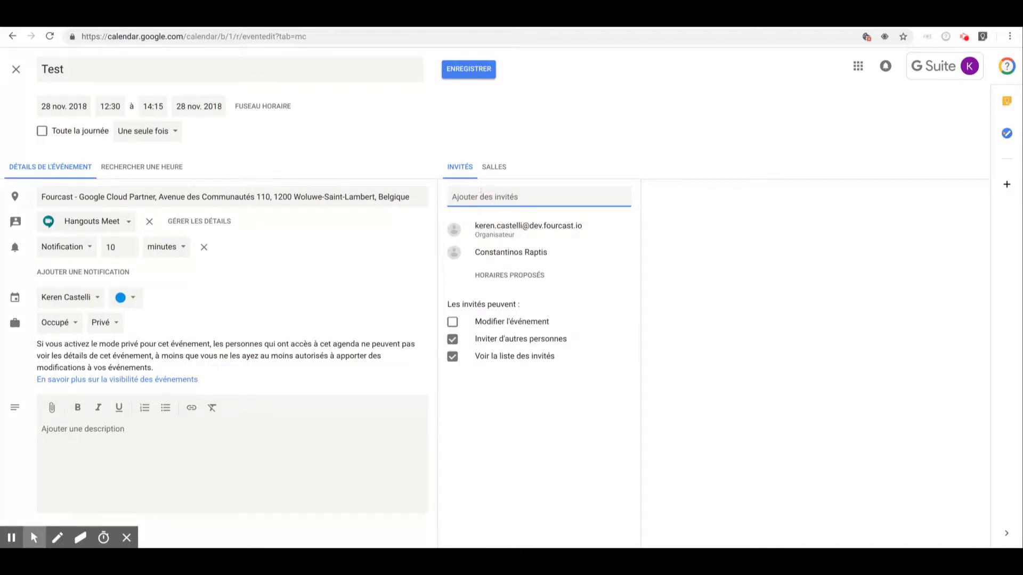
text(m)
click(495, 228)
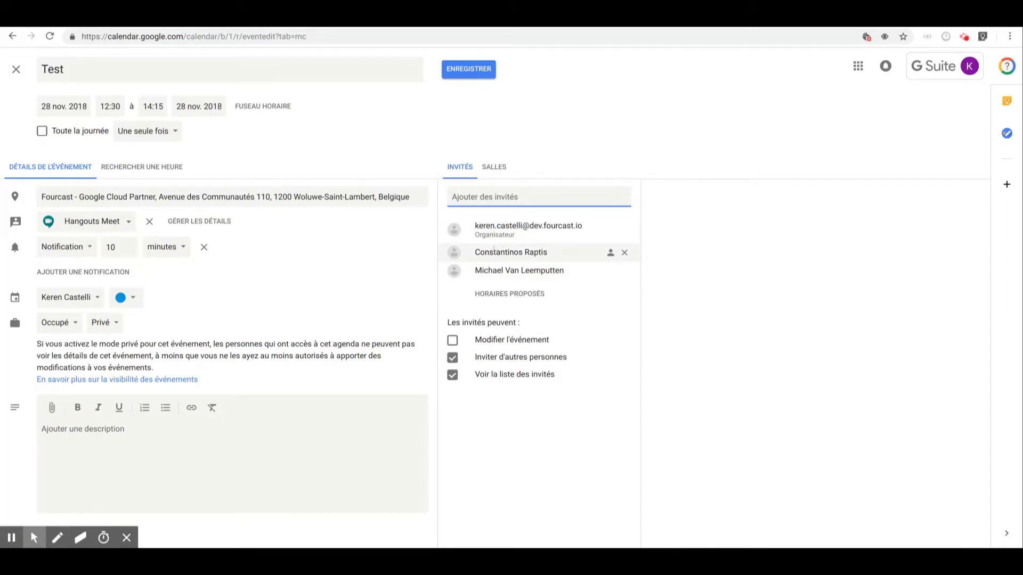
Compare the guests' schedules for 28 November and review the proposed meeting times without choosing one.
mouse_move(486, 272)
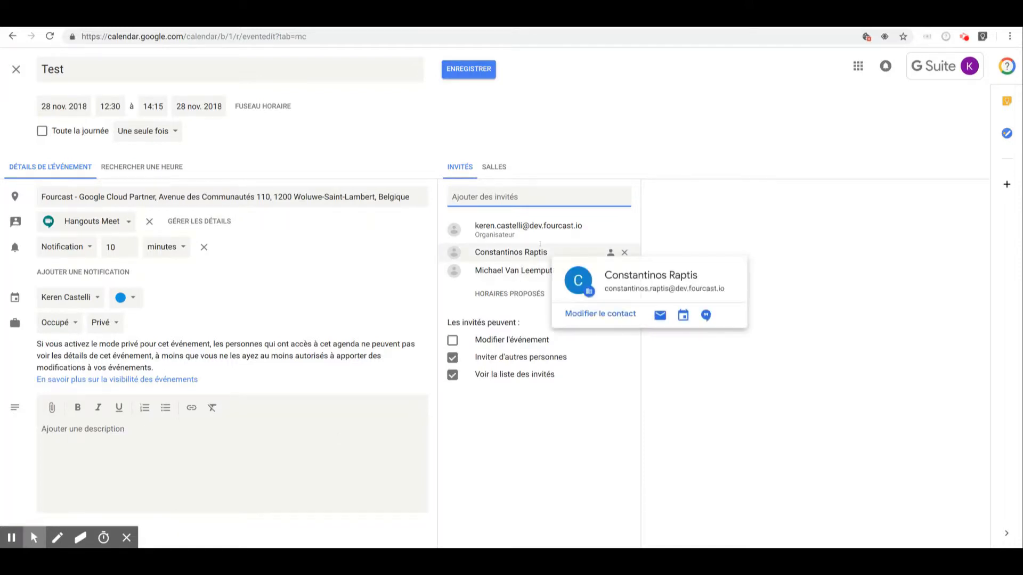
click(137, 167)
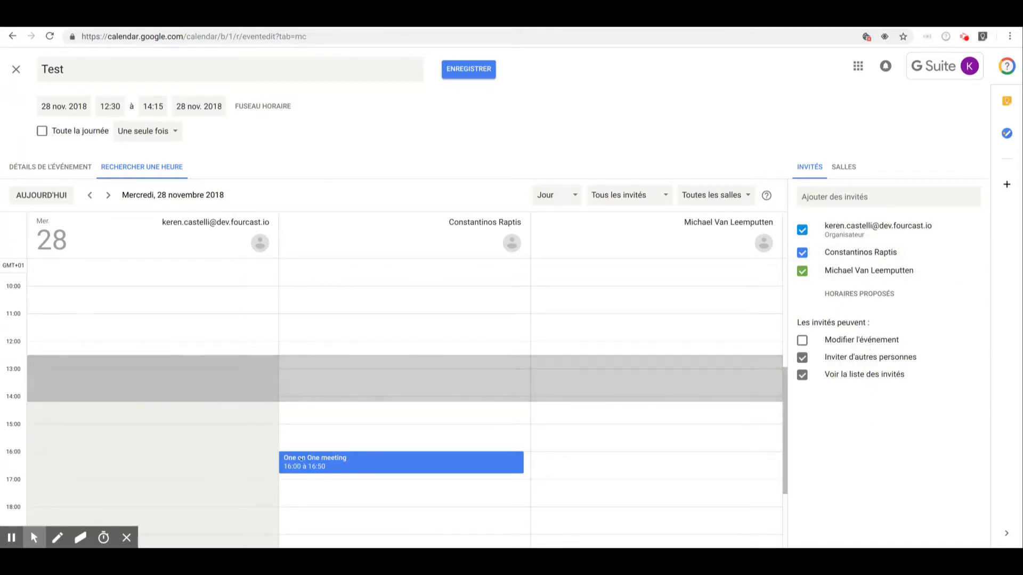
mouse_move(286, 460)
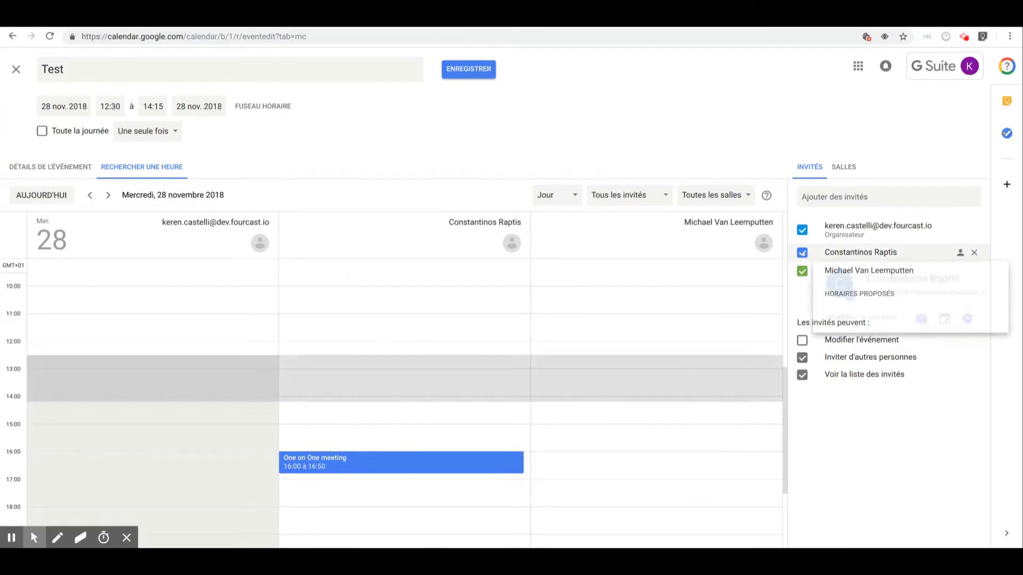
mouse_move(400, 458)
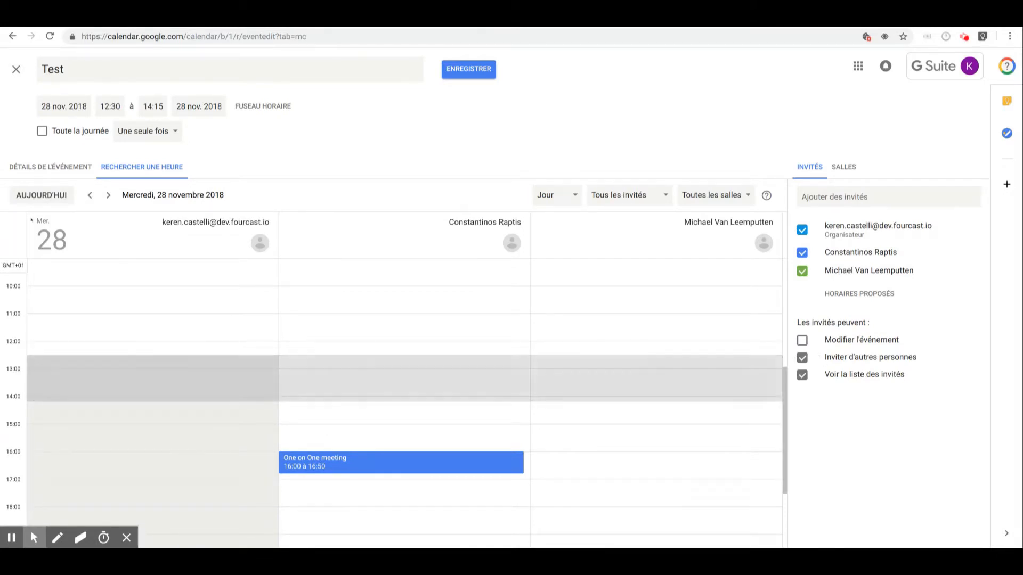
click(24, 168)
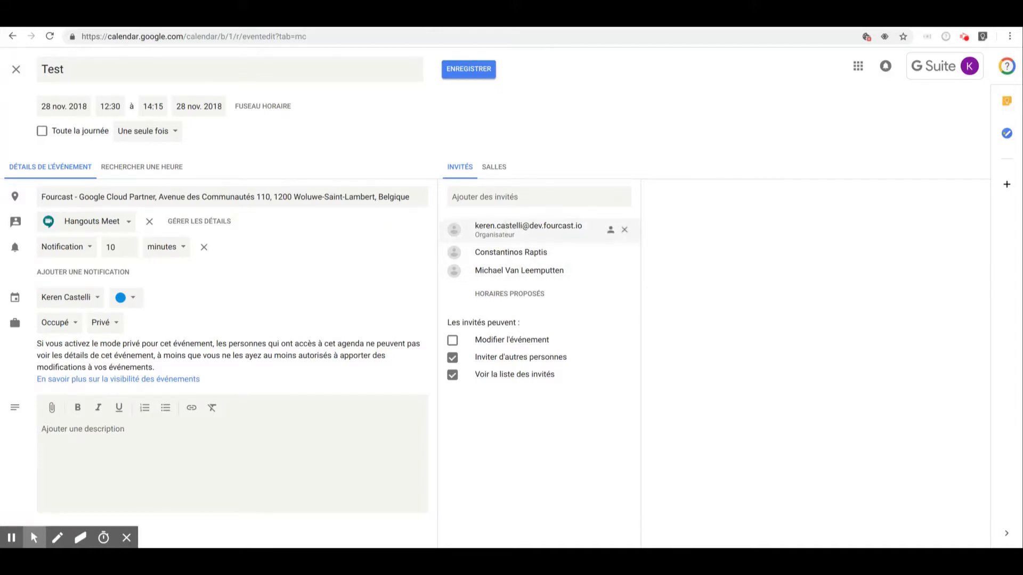
click(498, 295)
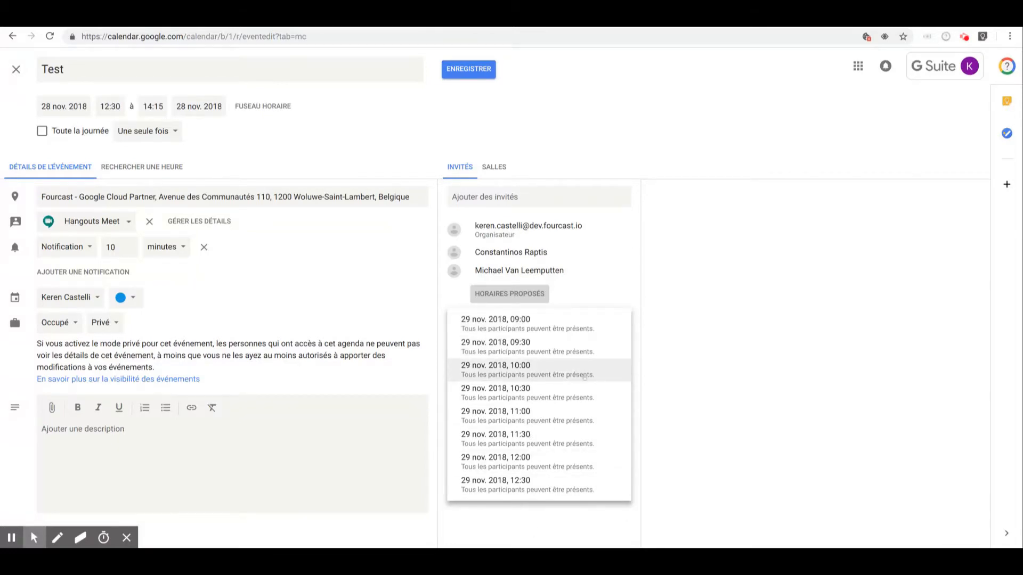
click(608, 300)
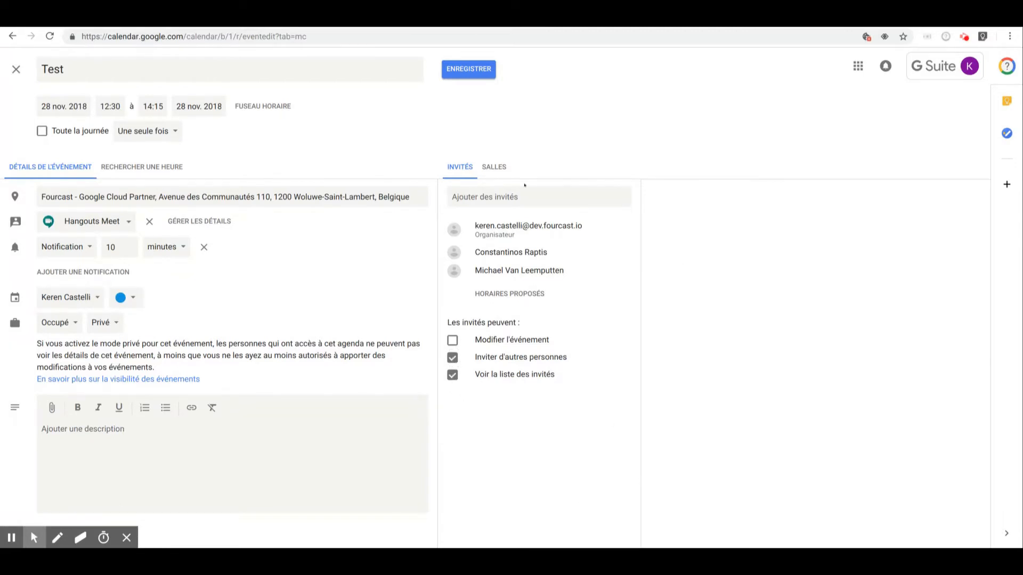
Examine the suggested meeting rooms and the availability filter, keeping it at Salles disponibles uniquement.
click(497, 168)
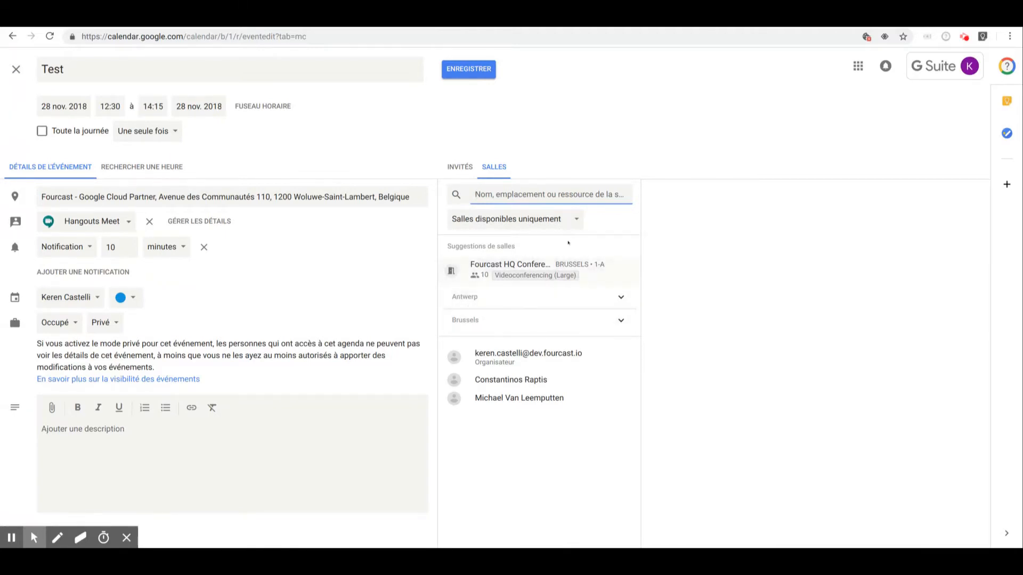
drag(444, 243, 520, 245)
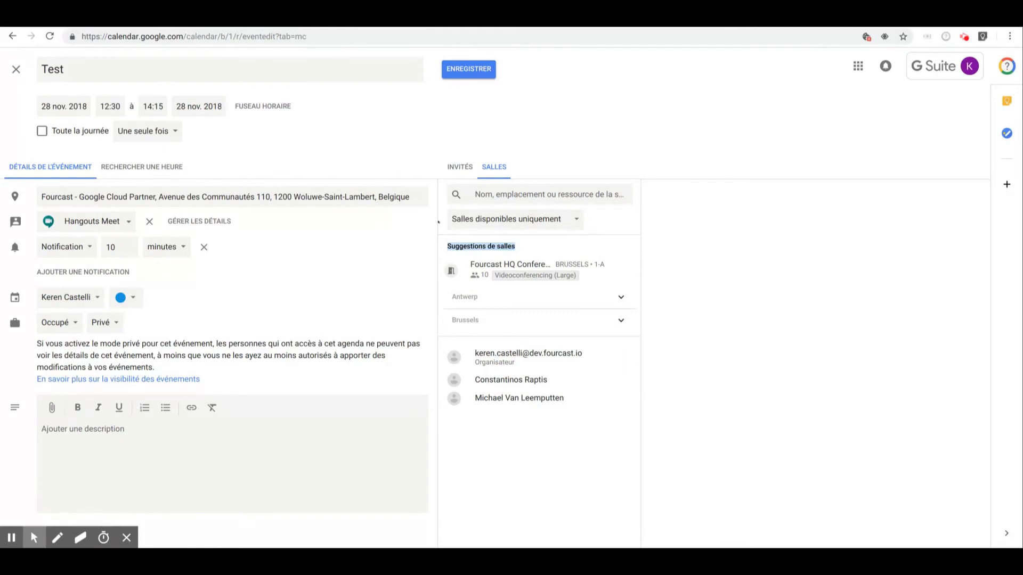
click(468, 221)
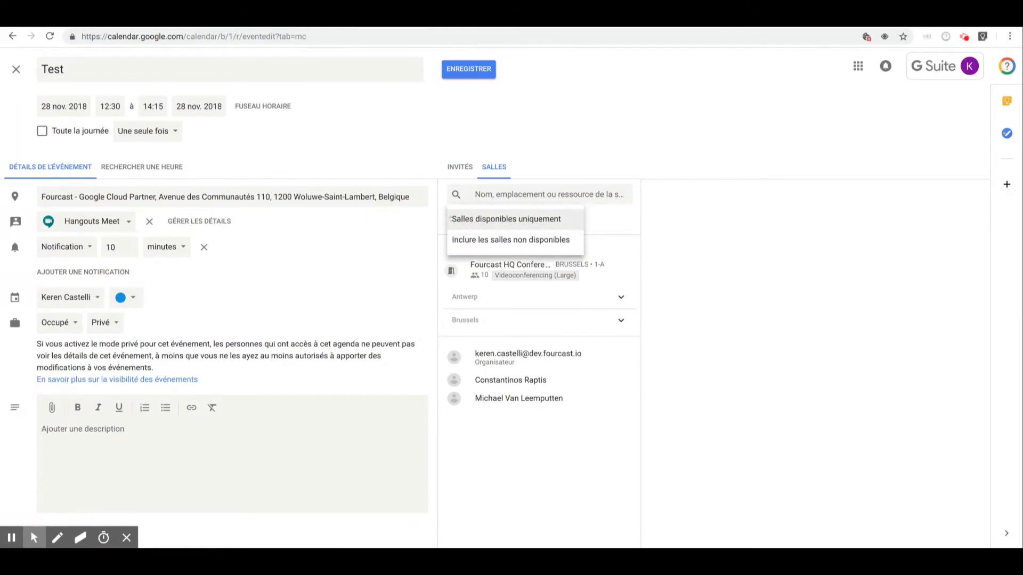
click(519, 219)
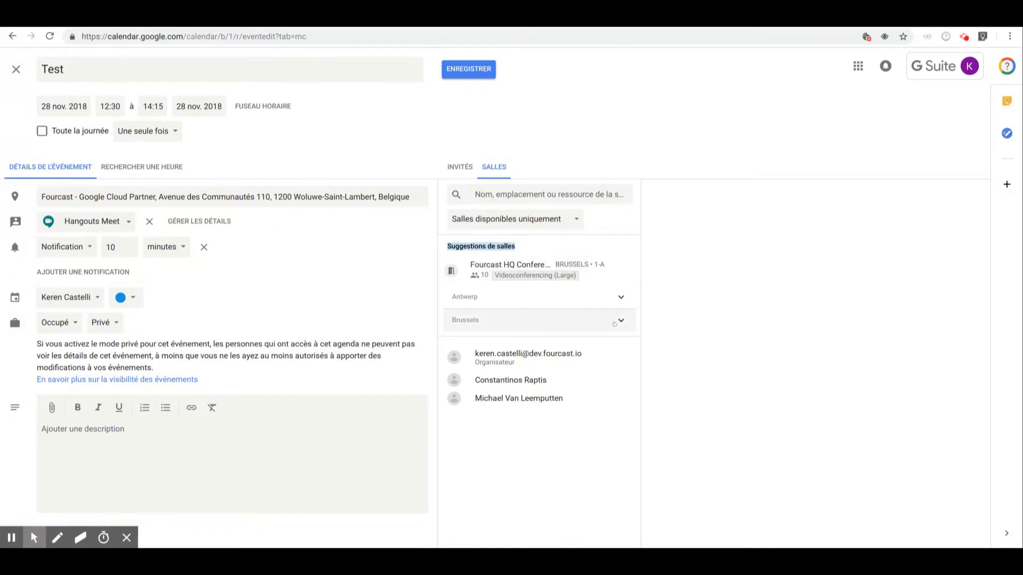
Compare the Antwerp and Brussels rooms with Inclure les salles non disponibles, then restore the filter to Salles disponibles uniquement.
click(616, 322)
click(617, 297)
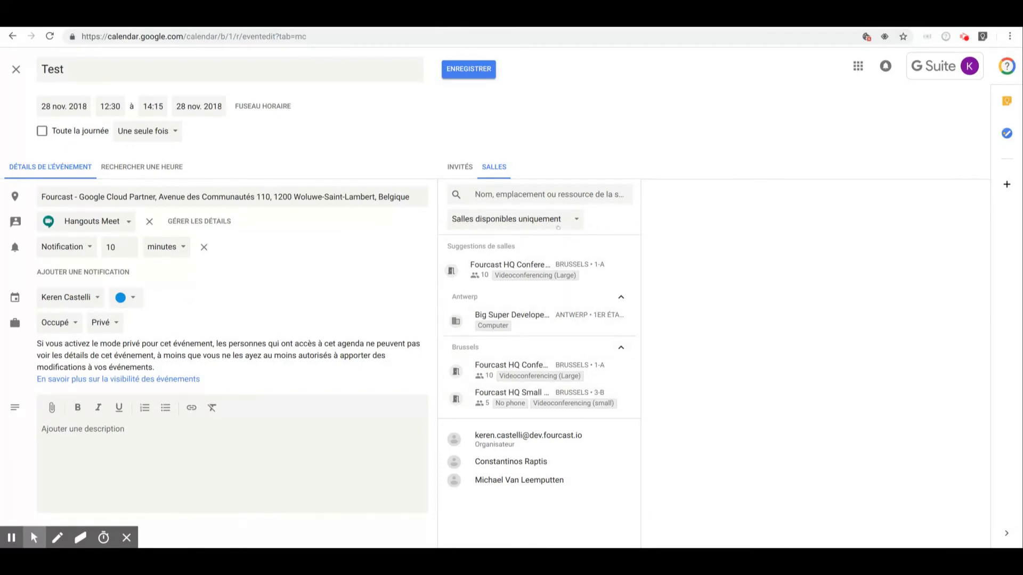
click(558, 225)
click(484, 242)
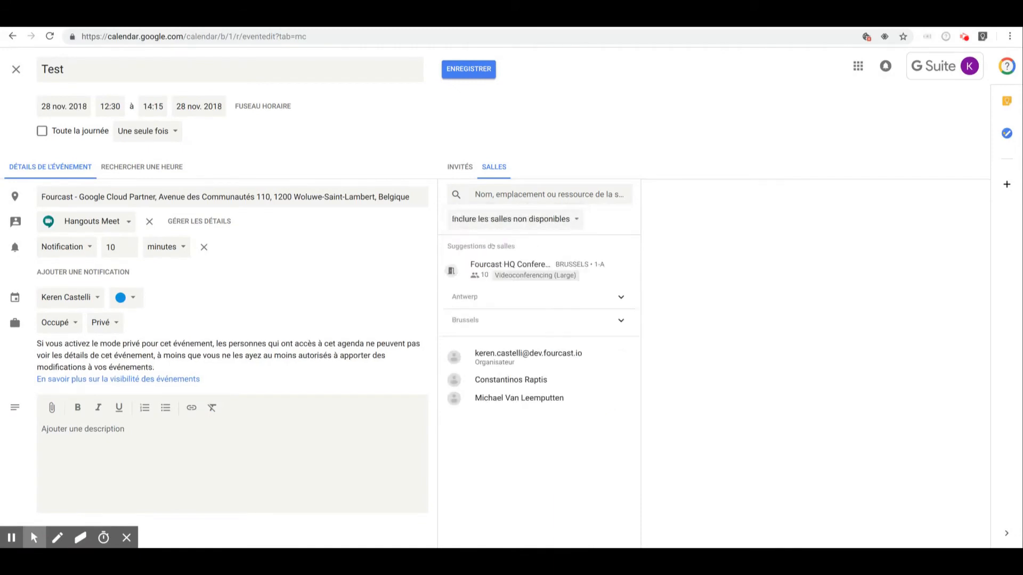
click(620, 297)
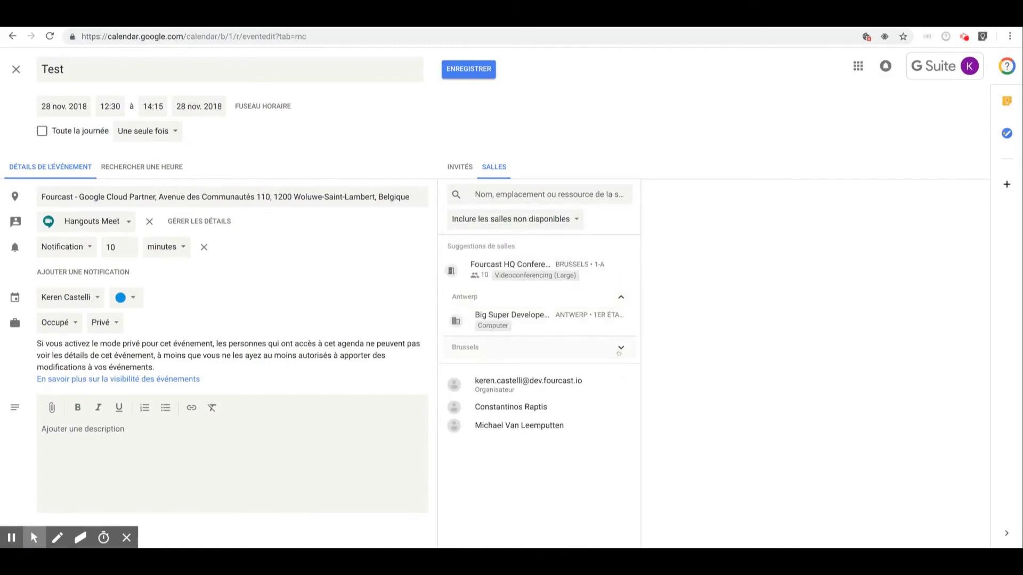
click(620, 349)
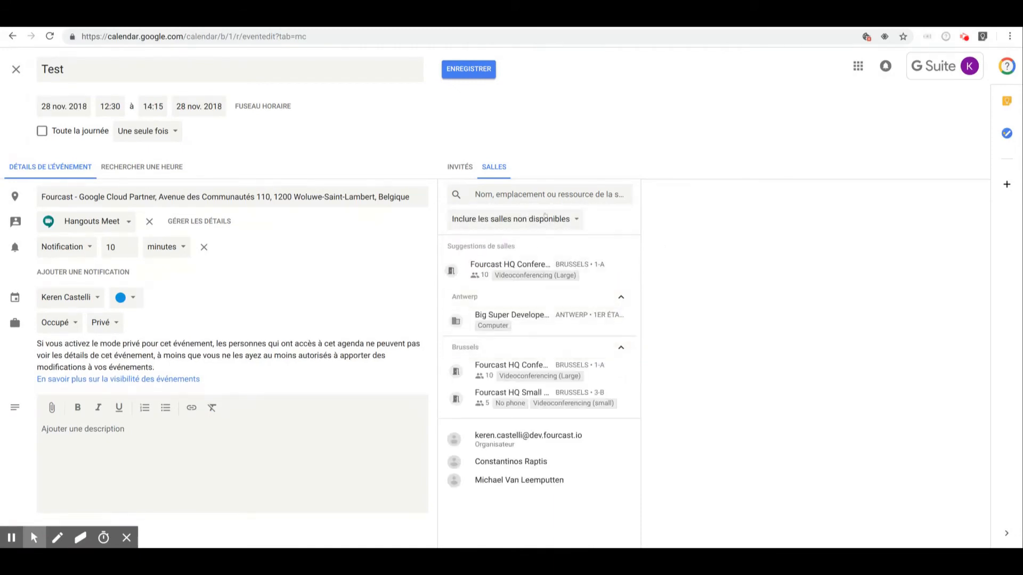
click(546, 219)
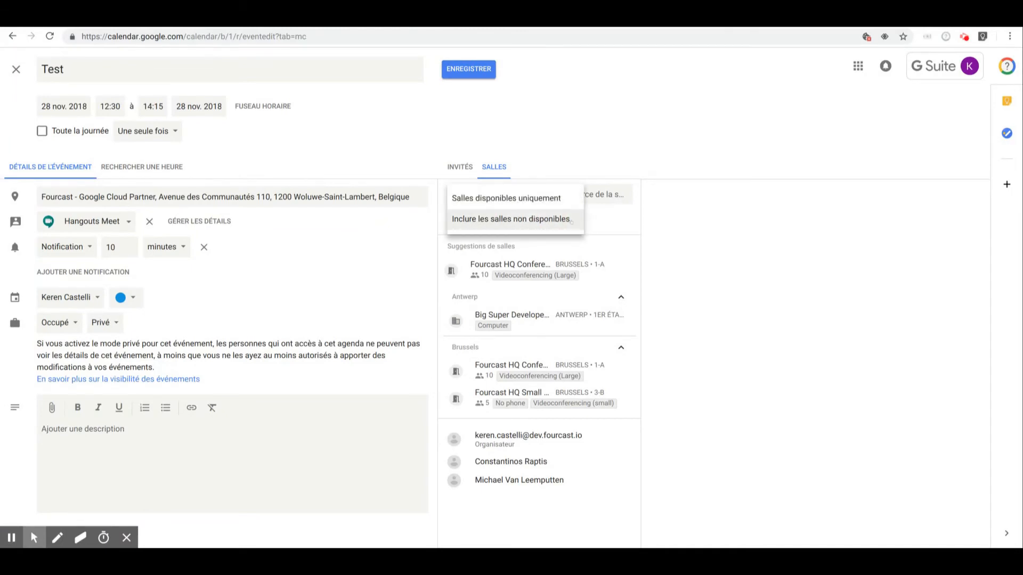
click(548, 198)
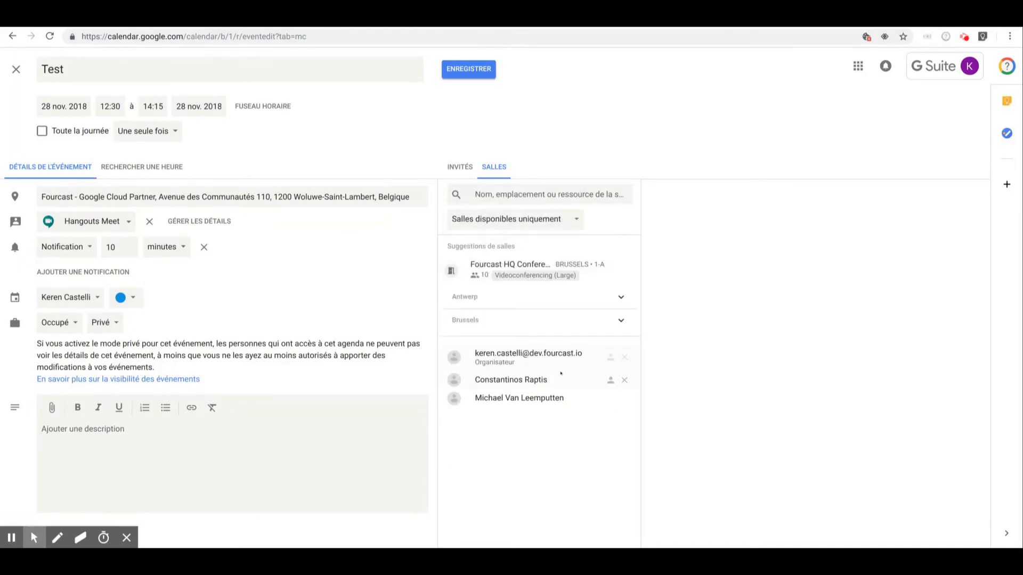
Add the suggested Fourcast HQ Conference Room in Brussels to the event and check it in the guest list.
click(510, 269)
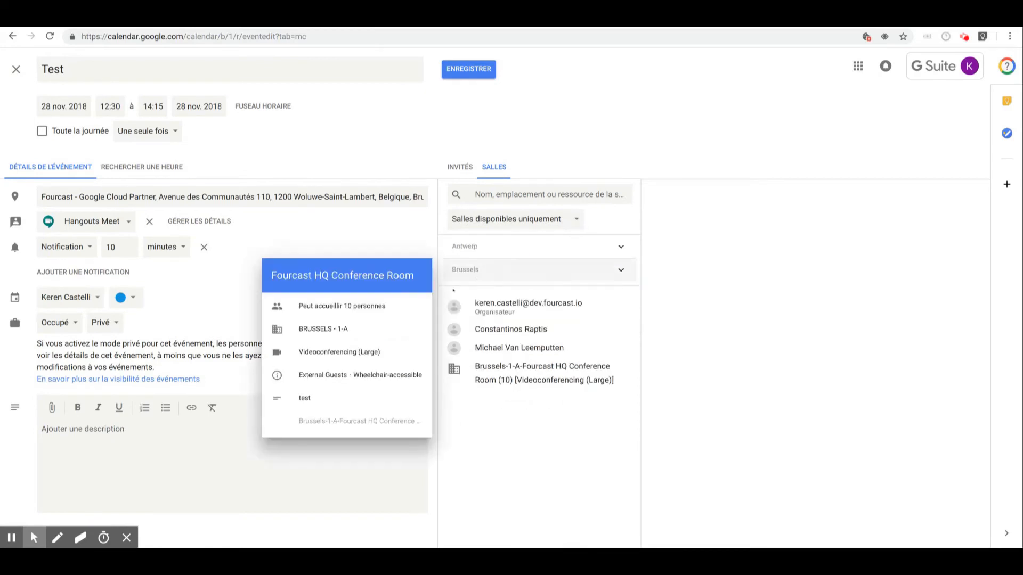
click(460, 167)
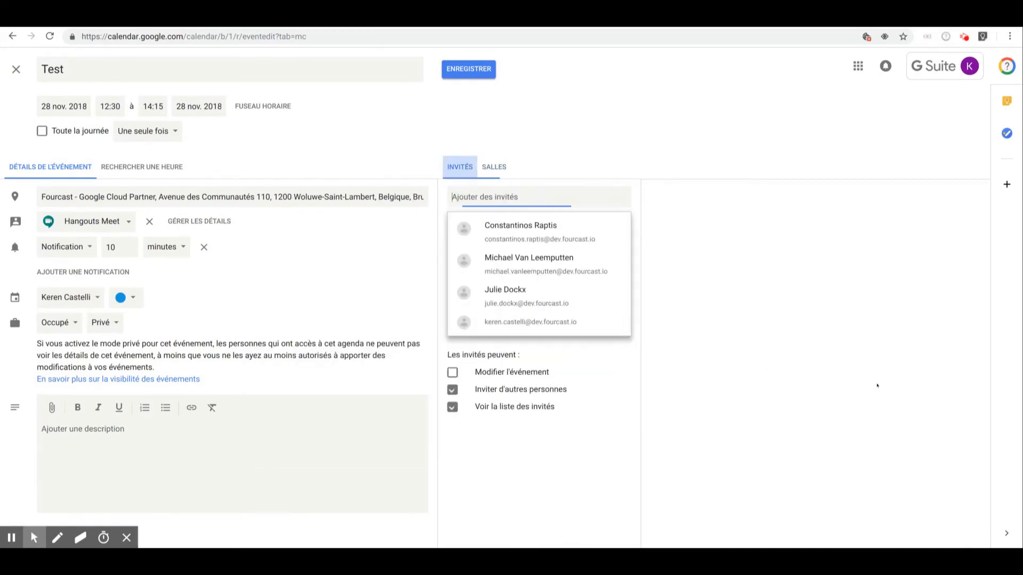
click(489, 164)
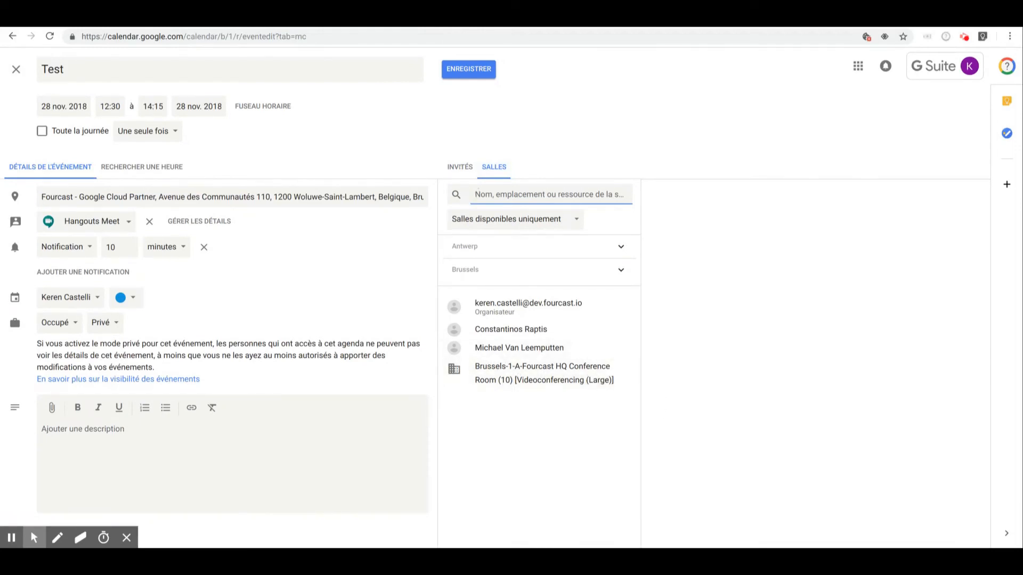
click(460, 167)
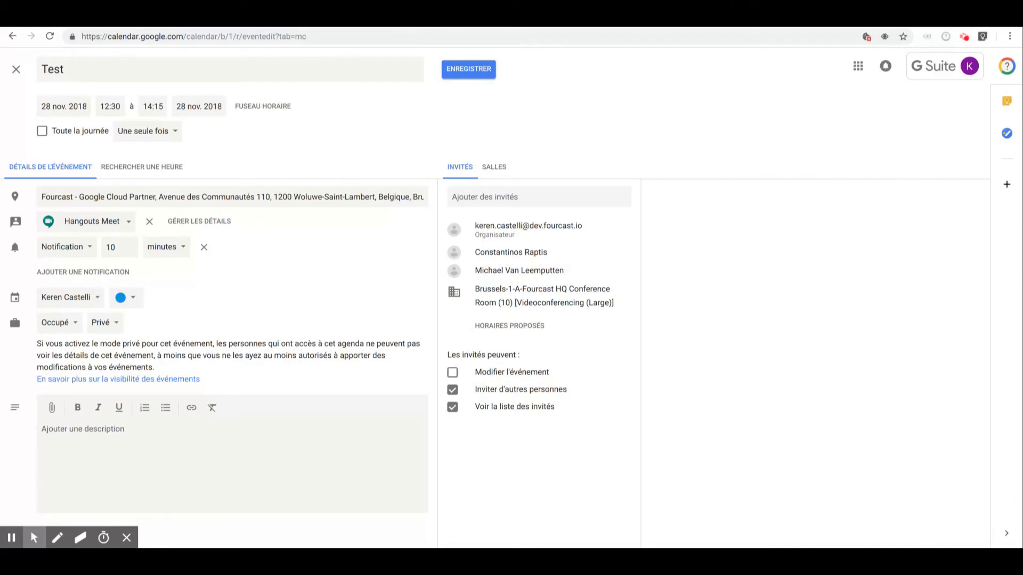
Save the event, send the invitation e-mails to the guests, and review the saved Test event's details on 28 November.
click(471, 73)
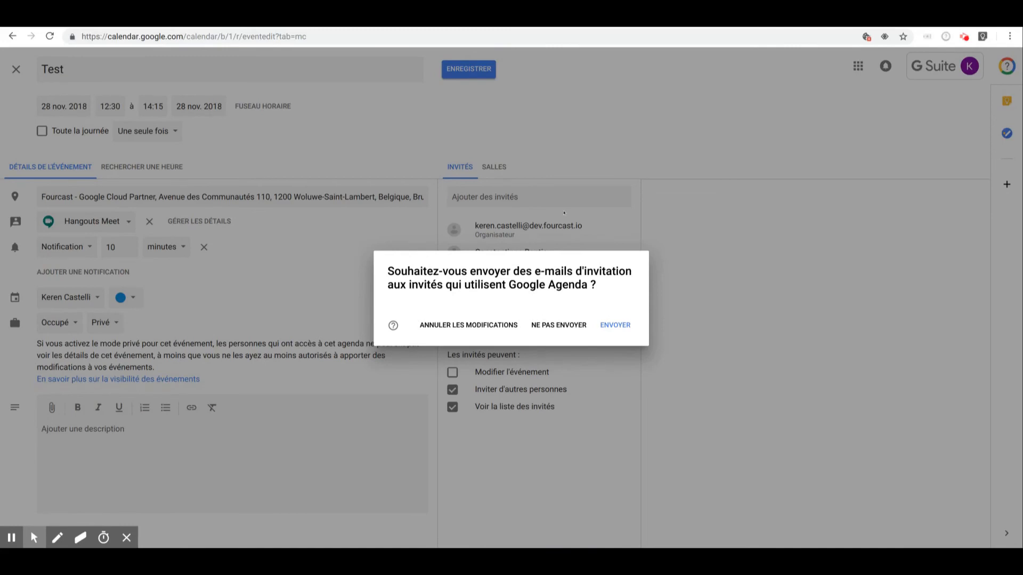
click(629, 327)
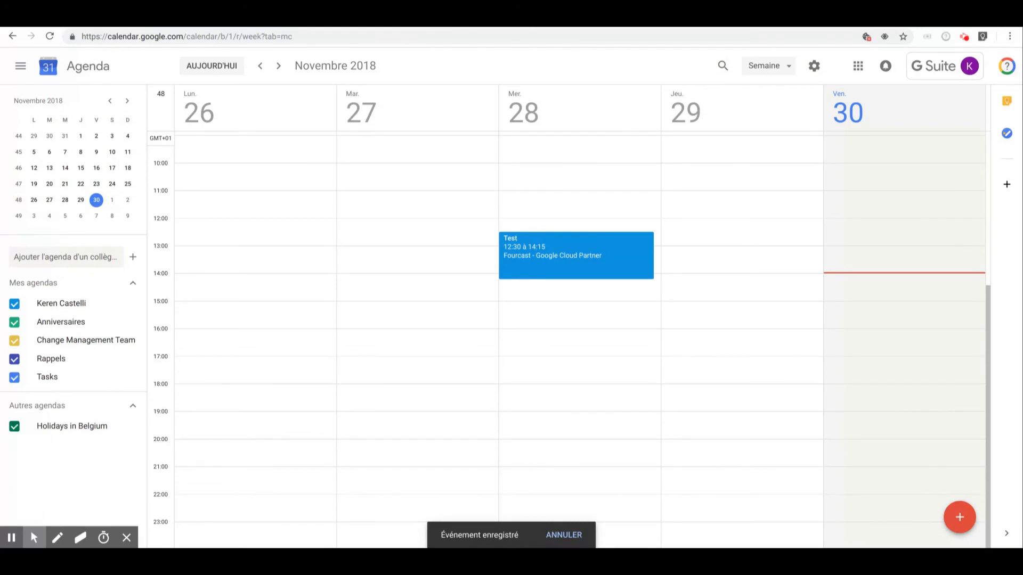
click(543, 248)
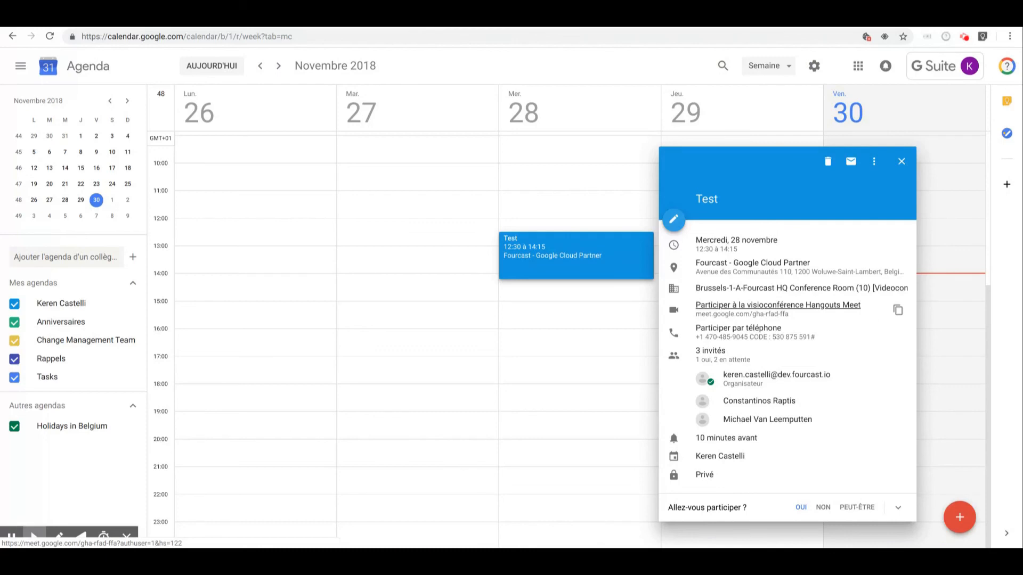
click(603, 328)
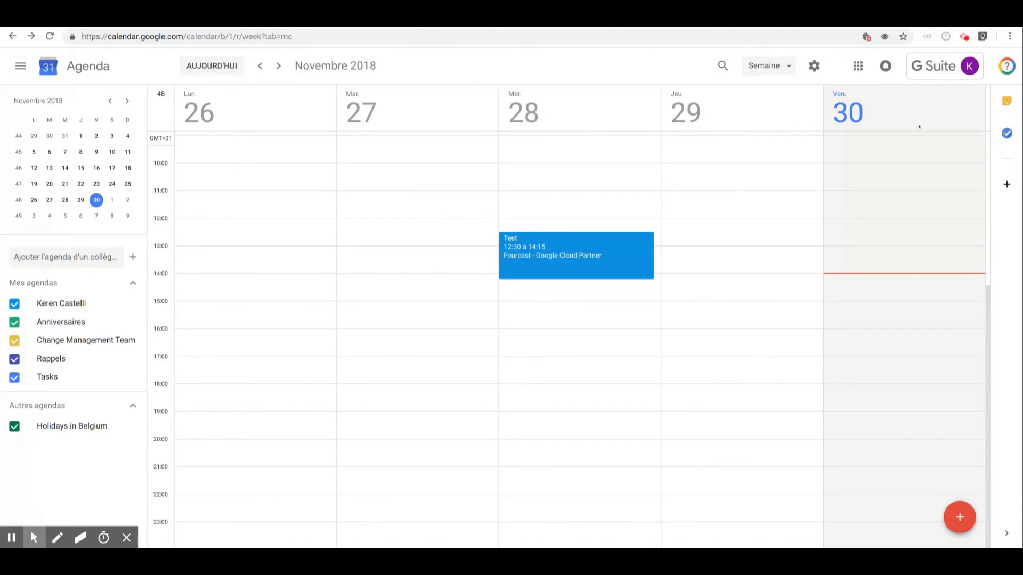
click(965, 37)
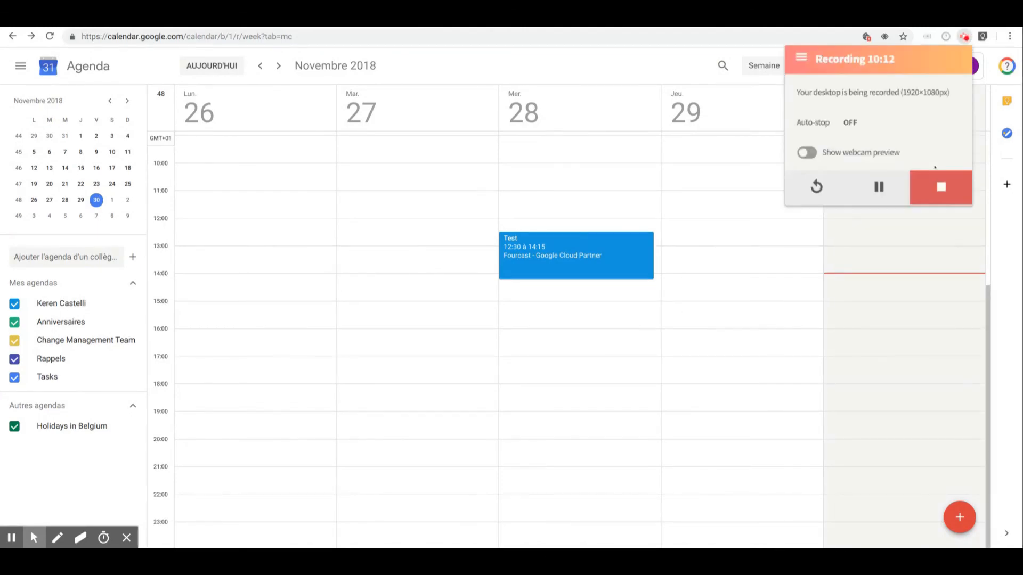
click(943, 185)
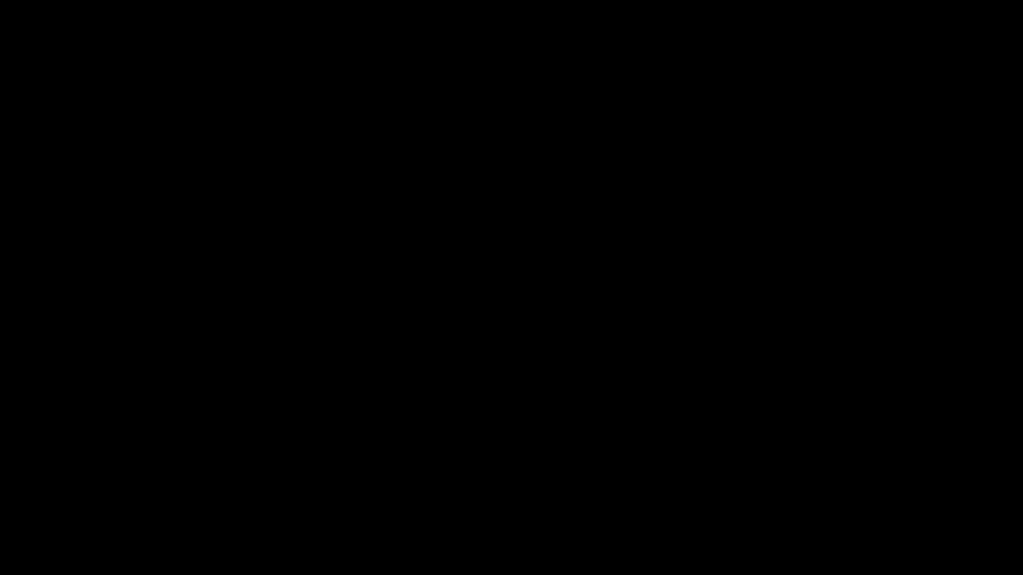